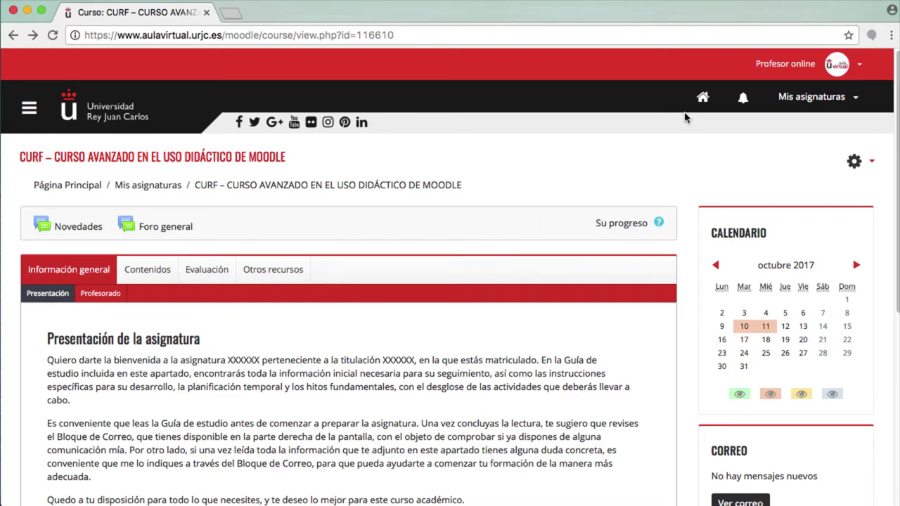
# Step: Open the backup configuration (Copia de seguridad) for the CURF – Curso avanzado en el uso didáctico de Moodle course
pyautogui.click(852, 168)
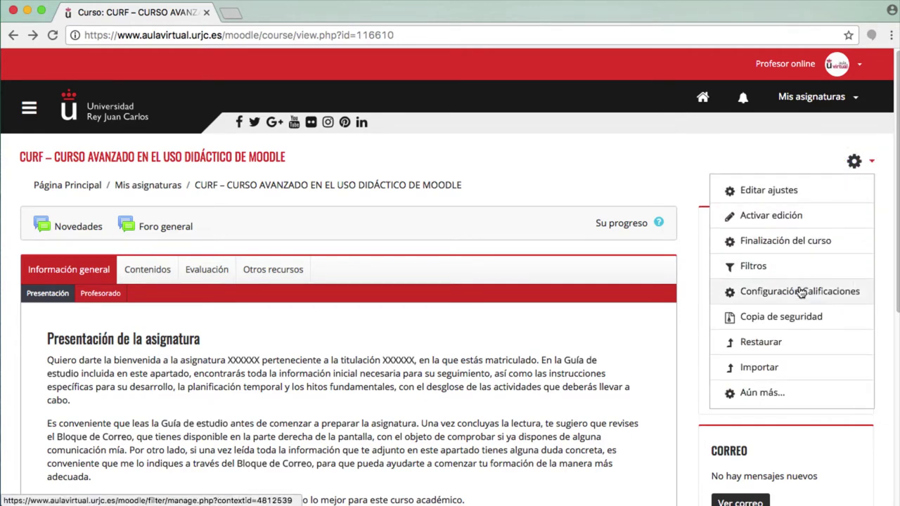
pyautogui.click(842, 322)
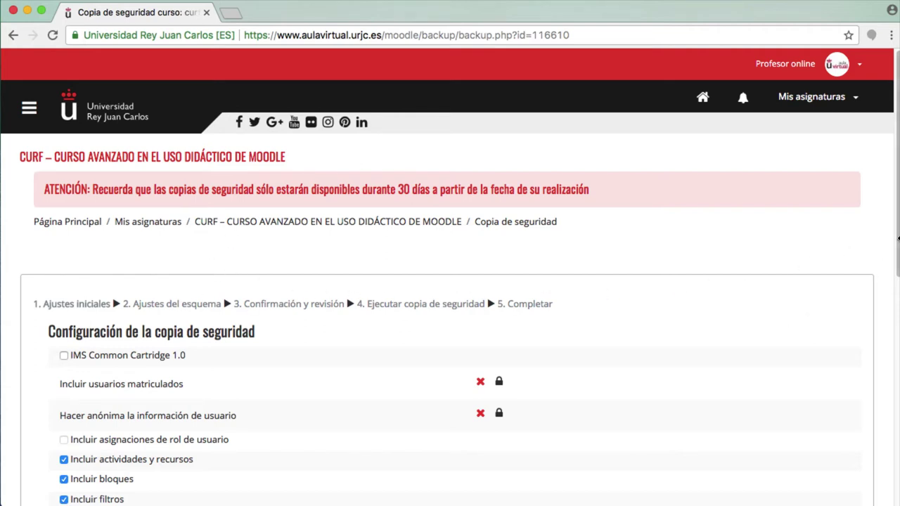
# Step: Keep activities, blocks, filters, calendar events, question bank and groups included in the backup's initial settings, and continue to the schema settings
pyautogui.moveTo(898, 244); pyautogui.dragTo(897, 325)
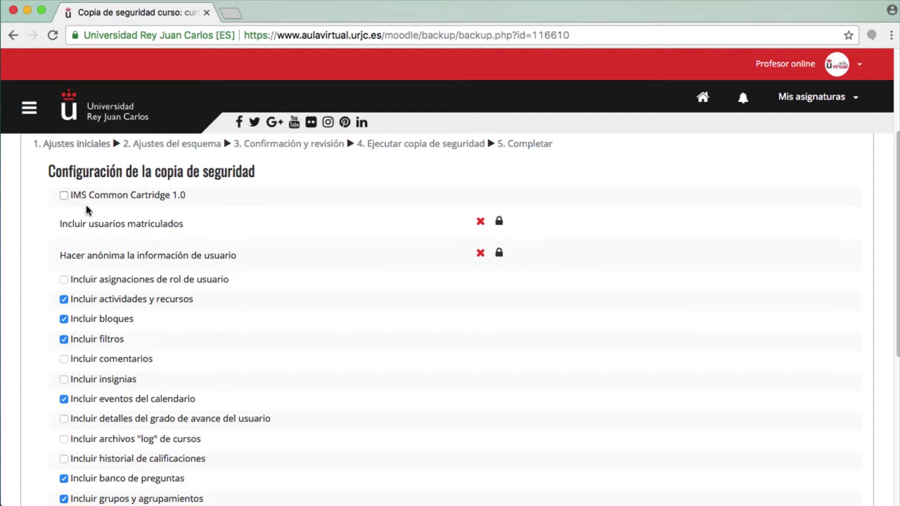
pyautogui.click(195, 199)
pyautogui.click(63, 300)
pyautogui.click(66, 320)
pyautogui.click(65, 341)
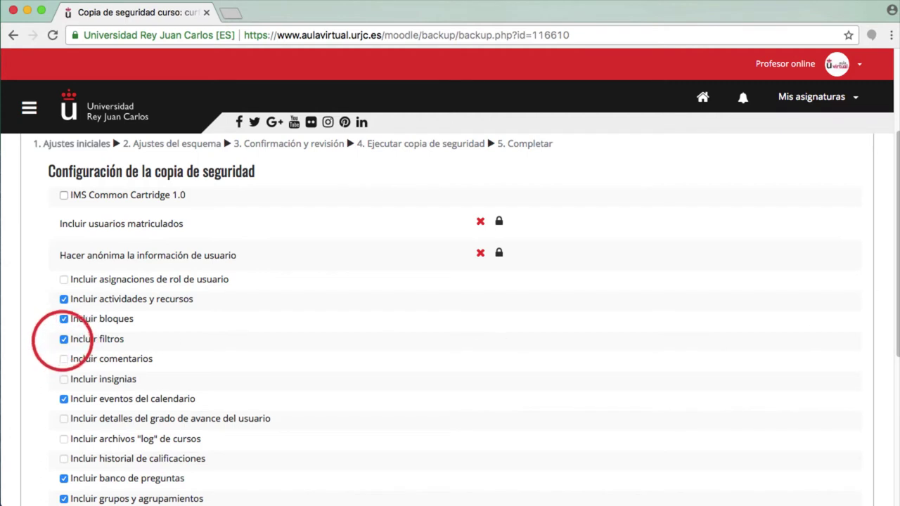
pyautogui.click(64, 400)
pyautogui.click(64, 400)
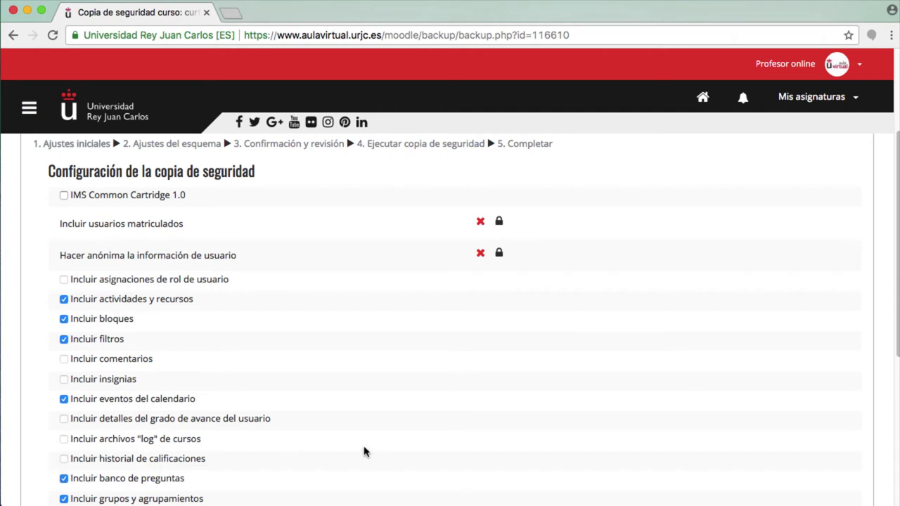
pyautogui.scroll(-4, 886, 332)
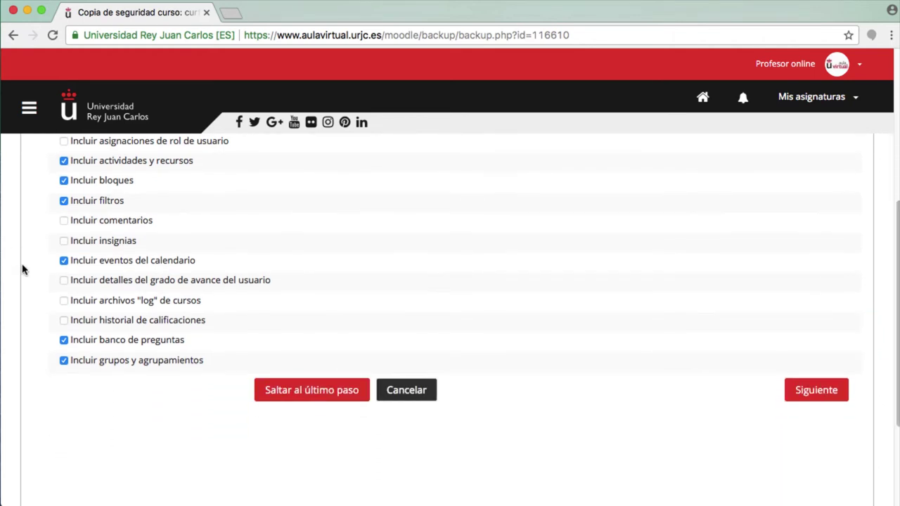
pyautogui.click(64, 340)
pyautogui.click(63, 362)
pyautogui.click(797, 396)
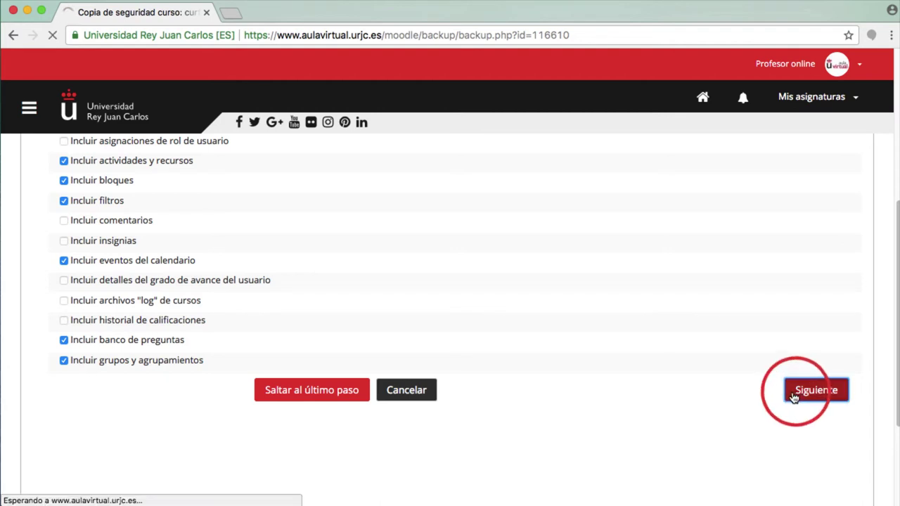
pyautogui.moveTo(896, 98); pyautogui.dragTo(897, 168)
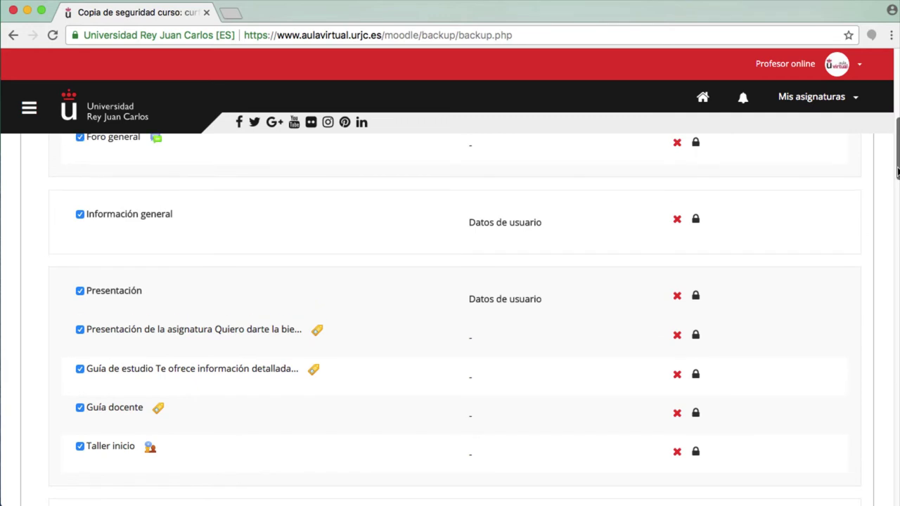
pyautogui.click(79, 215)
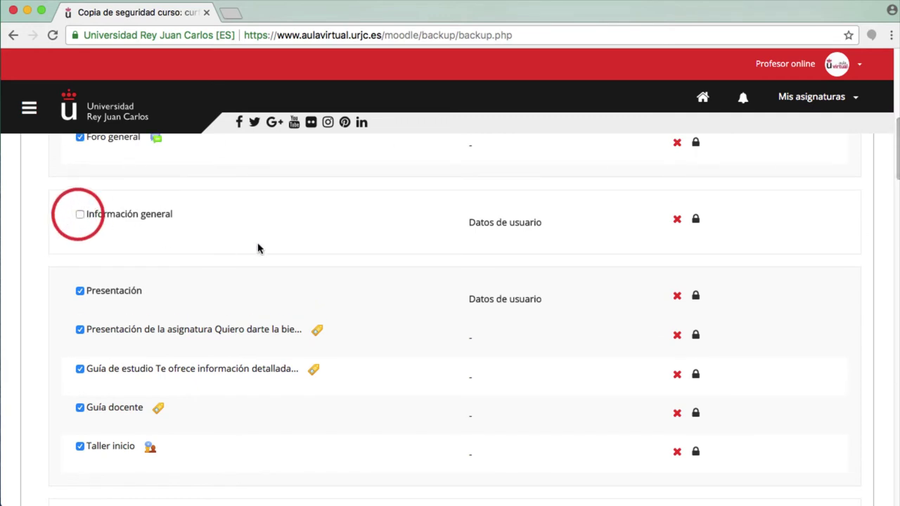
pyautogui.click(80, 215)
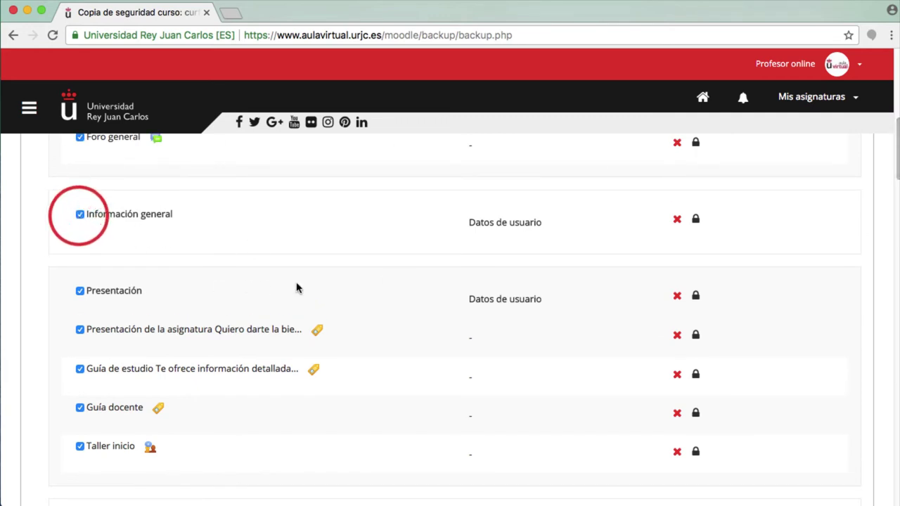
pyautogui.moveTo(898, 161); pyautogui.dragTo(895, 280)
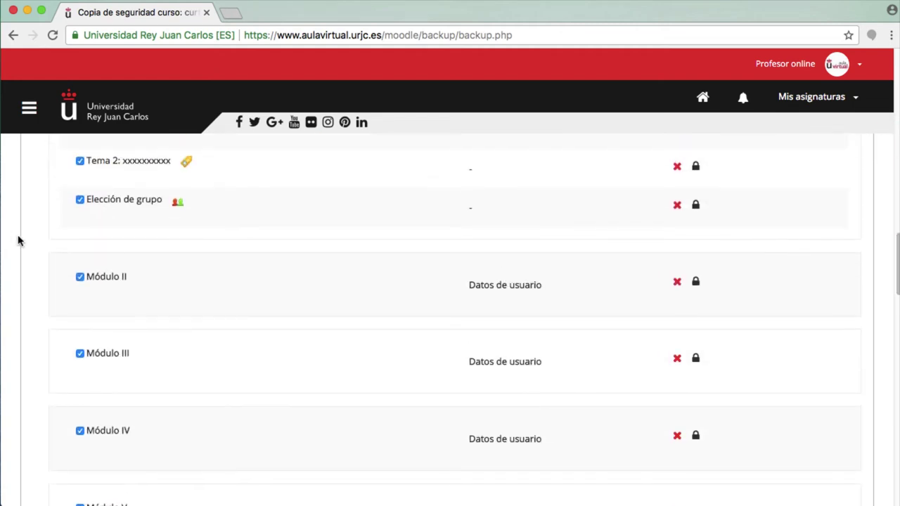
pyautogui.click(80, 278)
pyautogui.click(81, 277)
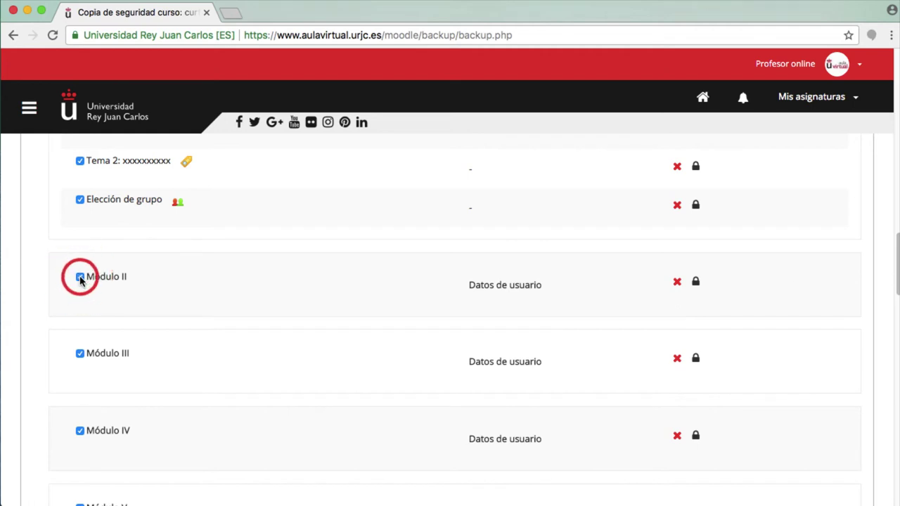
# Step: Exclude the Evaluación section from the backup schema and continue to the confirmation and review stage
pyautogui.moveTo(899, 256); pyautogui.dragTo(898, 294)
pyautogui.scroll(-5, 898, 294)
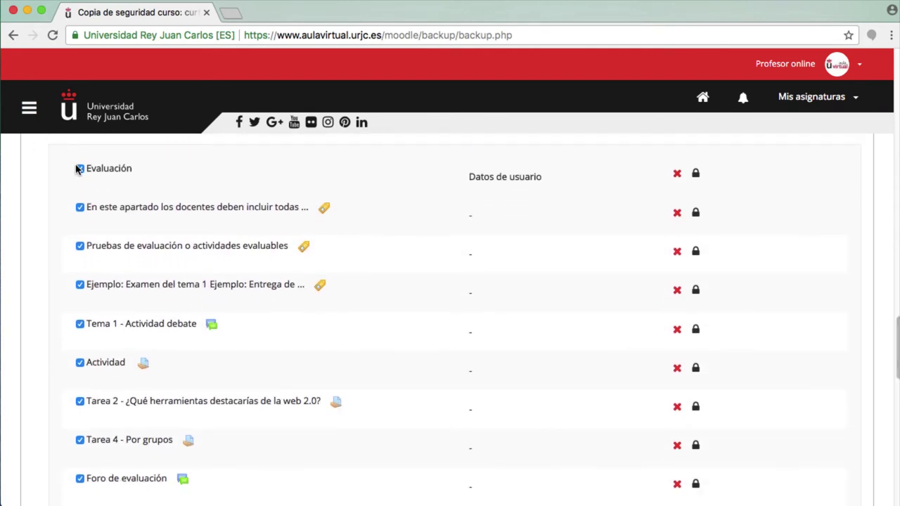
pyautogui.click(80, 169)
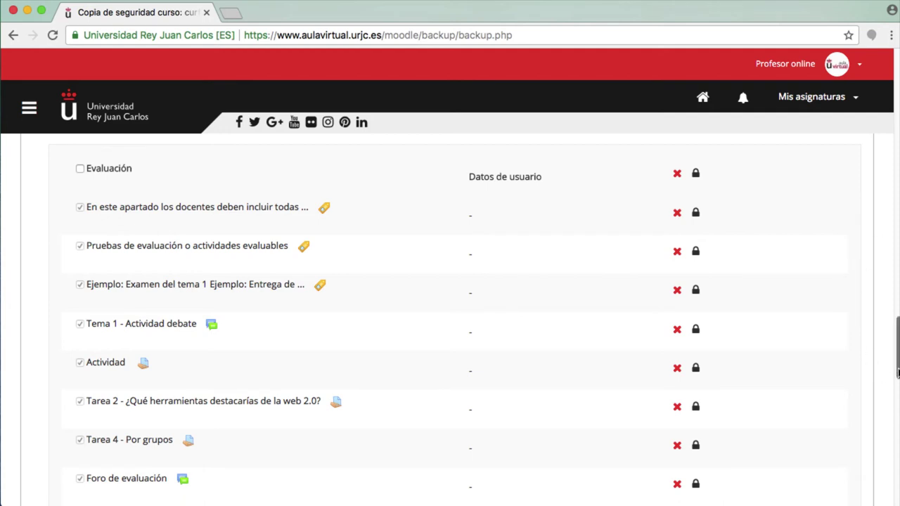
pyautogui.scroll(-15, 893, 366)
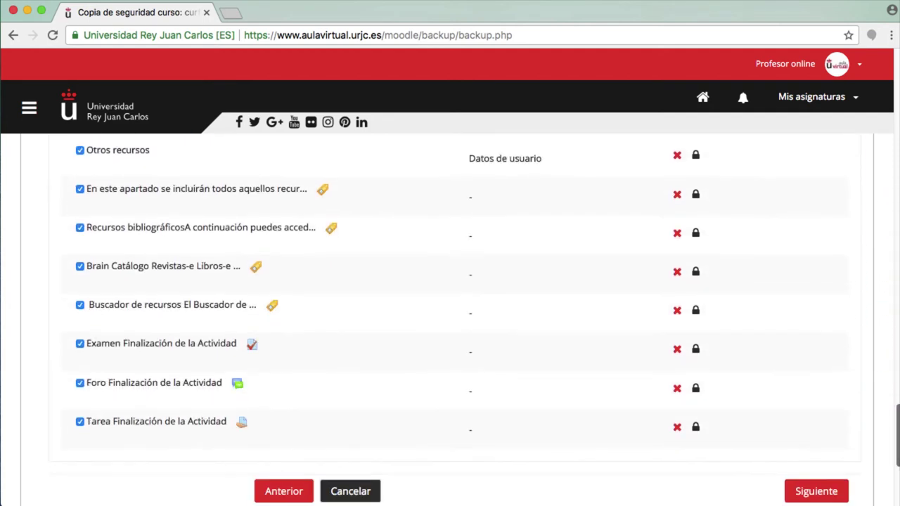
pyautogui.scroll(5, 448, 320)
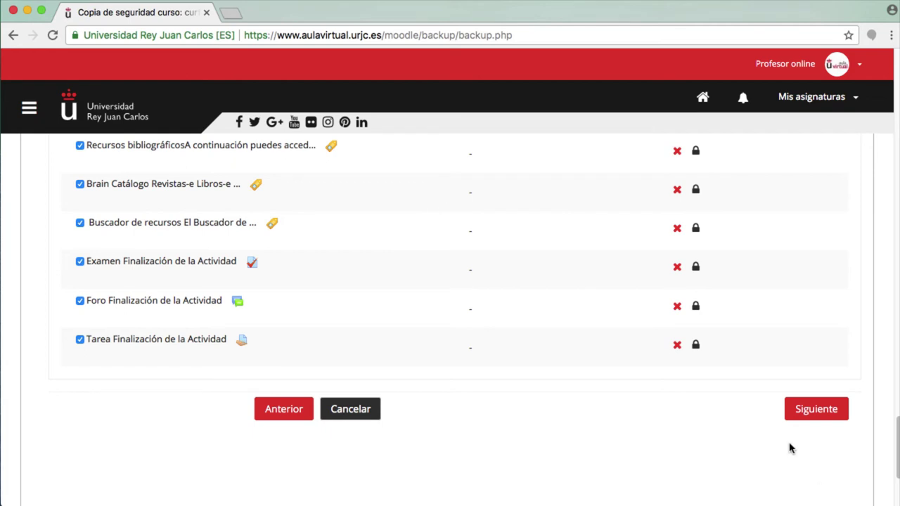
pyautogui.click(806, 417)
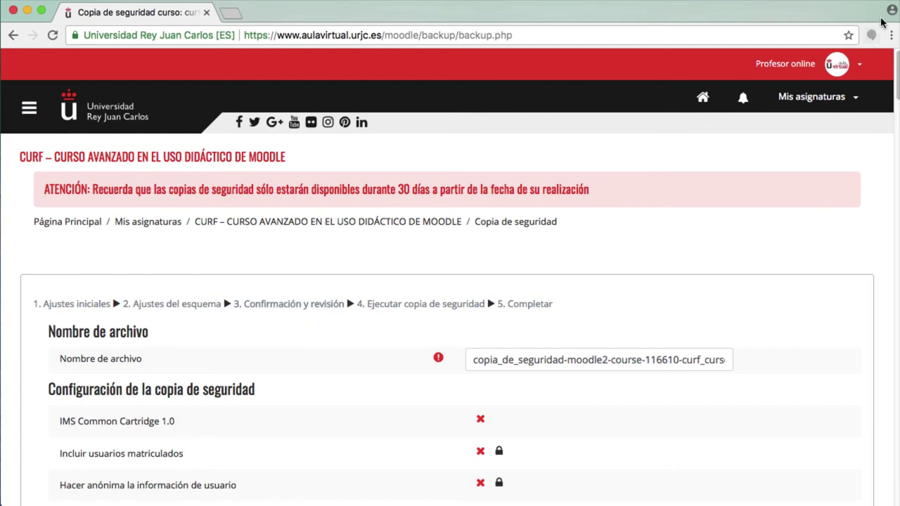
# Step: Review the backup's full proposed file name, including its ending, and the heading of the configuration summary
pyautogui.moveTo(897, 64); pyautogui.dragTo(897, 84)
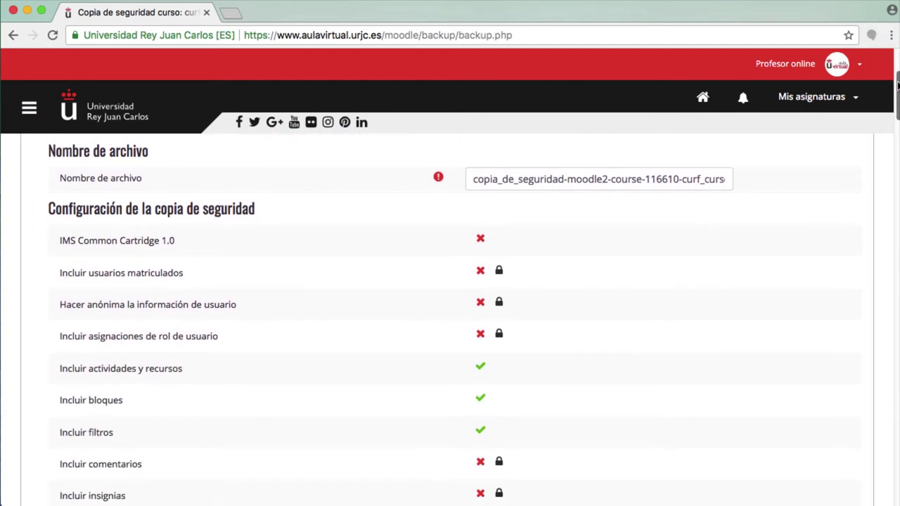
pyautogui.moveTo(468, 179); pyautogui.dragTo(672, 180)
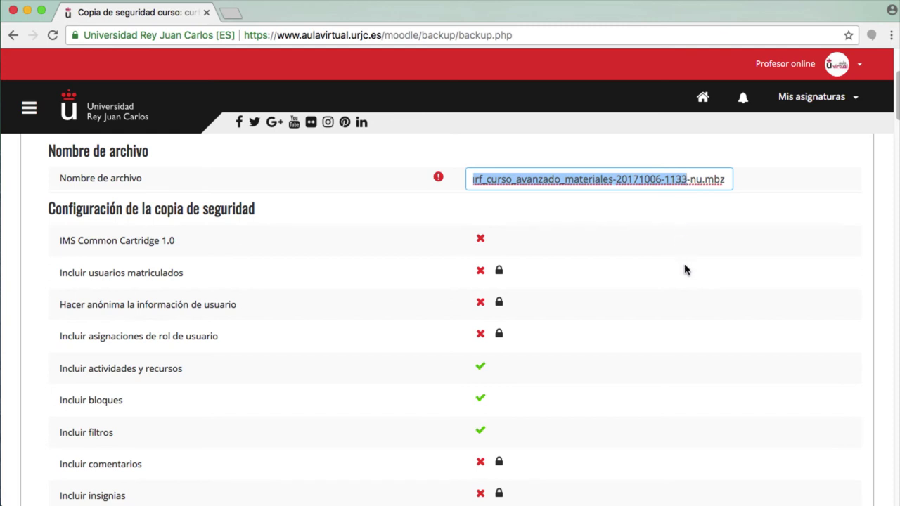
pyautogui.moveTo(691, 181); pyautogui.dragTo(746, 198)
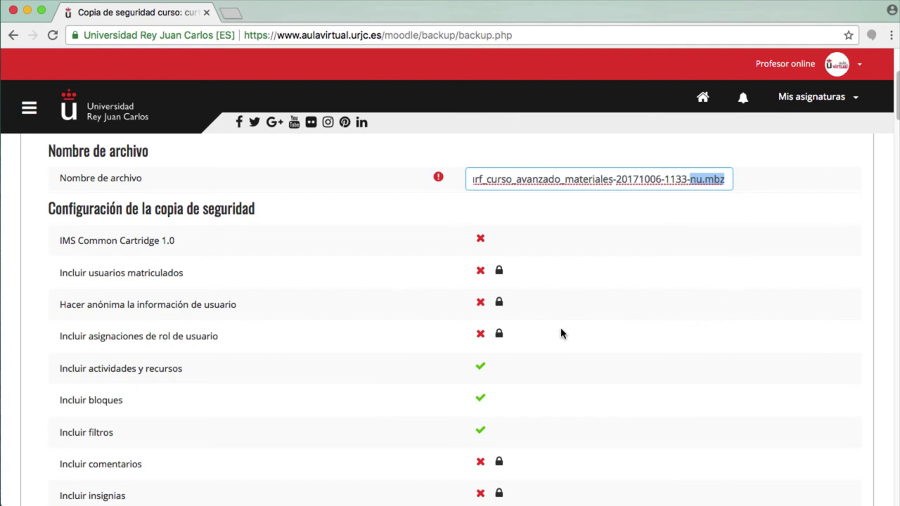
pyautogui.click(728, 237)
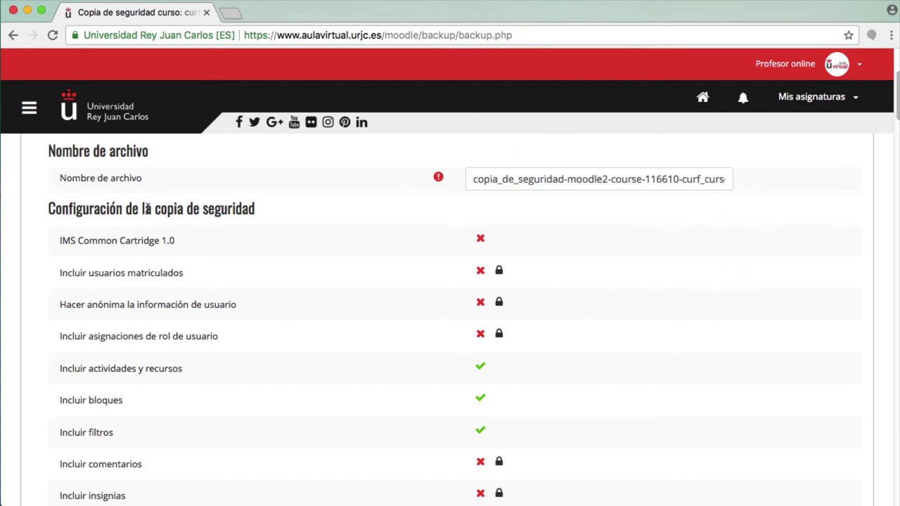
pyautogui.click(263, 213)
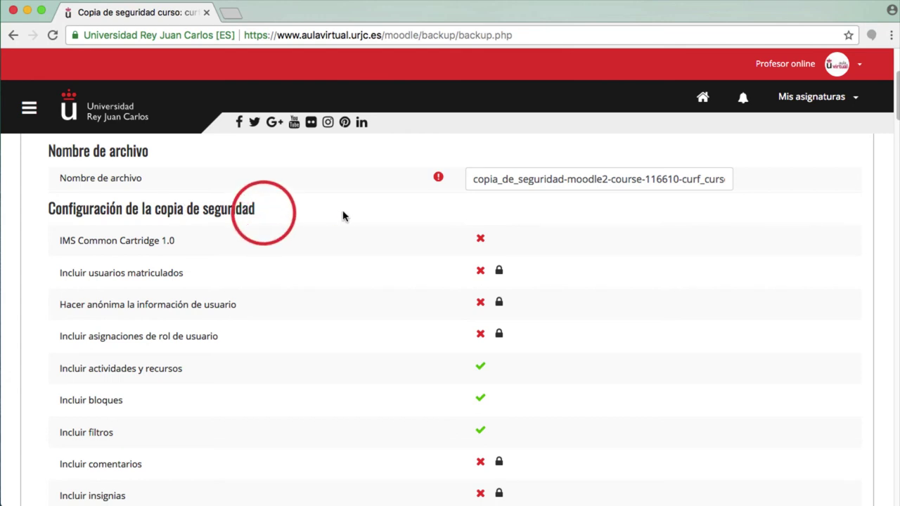
# Step: Run the course backup from the end of the confirmation page and continue to the restore page
pyautogui.moveTo(896, 113)
pyautogui.mouseDown()
pyautogui.moveTo(898, 149)
pyautogui.moveTo(898, 103)
pyautogui.mouseUp()
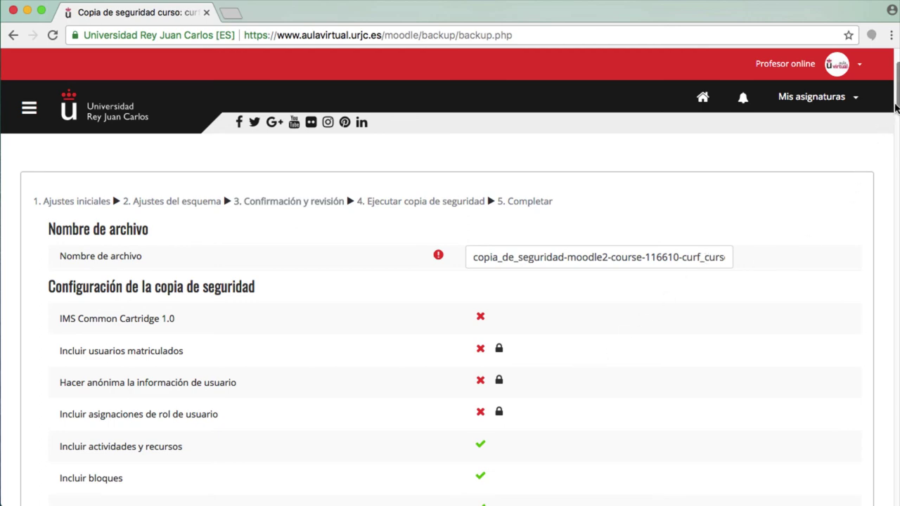
pyautogui.moveTo(893, 107); pyautogui.dragTo(896, 485)
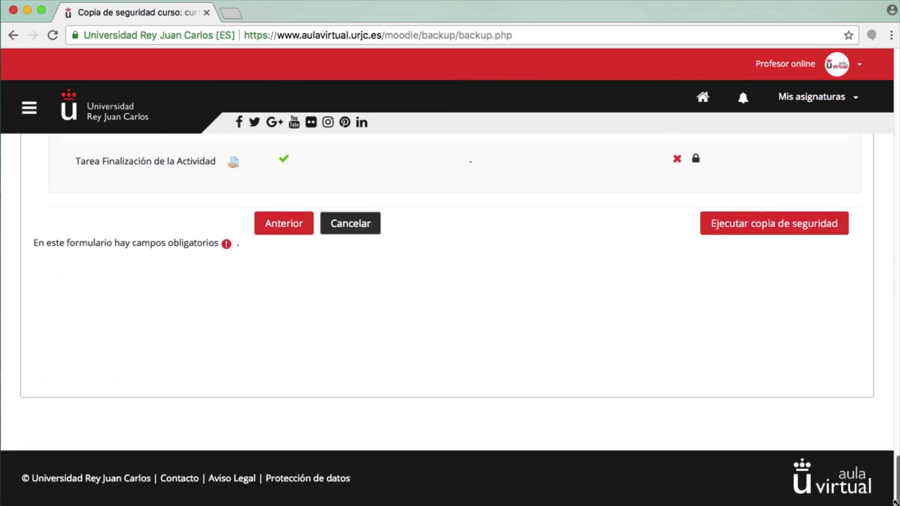
pyautogui.click(762, 227)
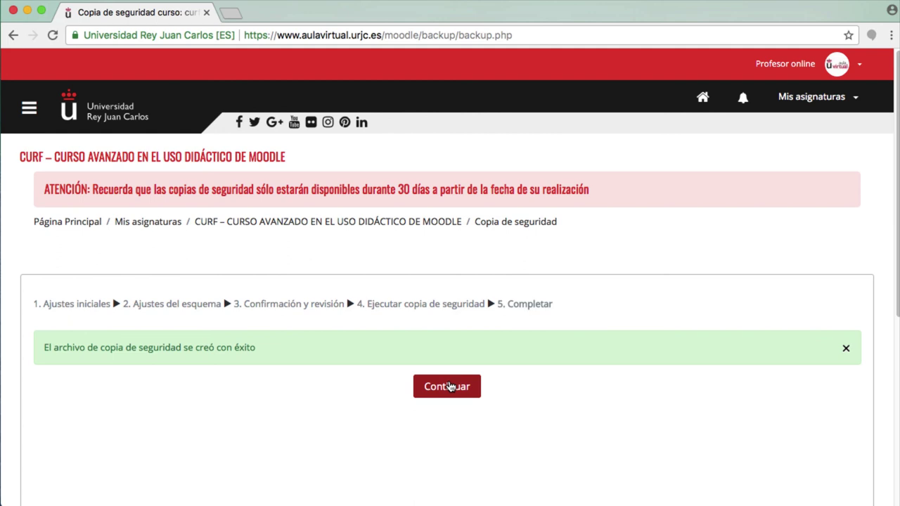
pyautogui.click(450, 387)
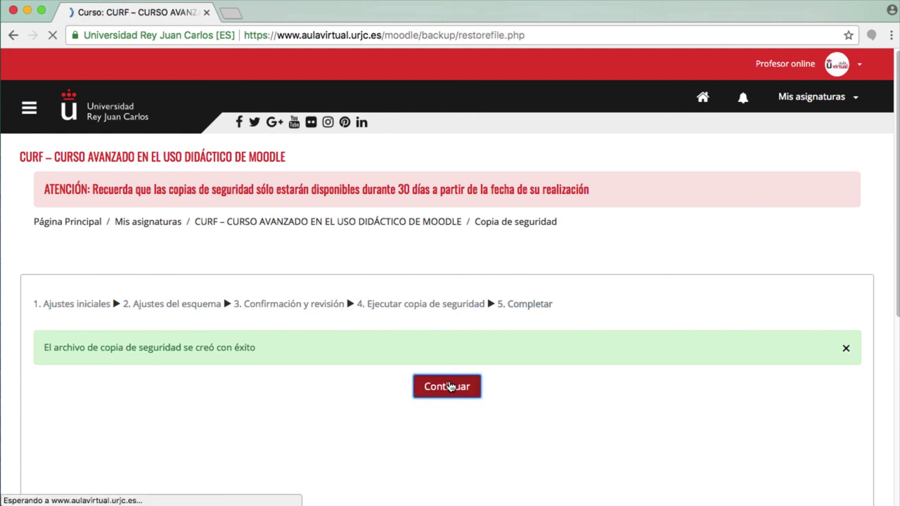
# Step: Examine the restore page's import area, course backup zone and the private user backup zone with its stored files
pyautogui.scroll(-2, 450, 317)
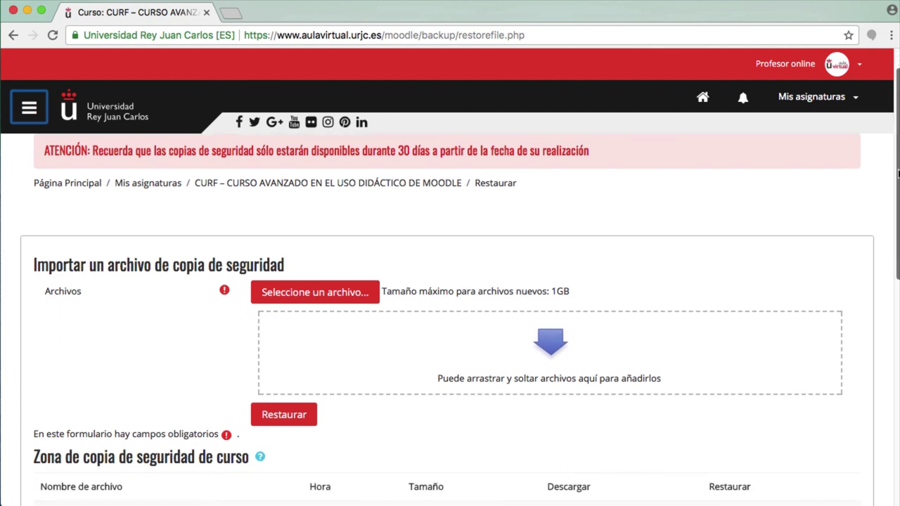
pyautogui.moveTo(898, 174); pyautogui.dragTo(898, 224)
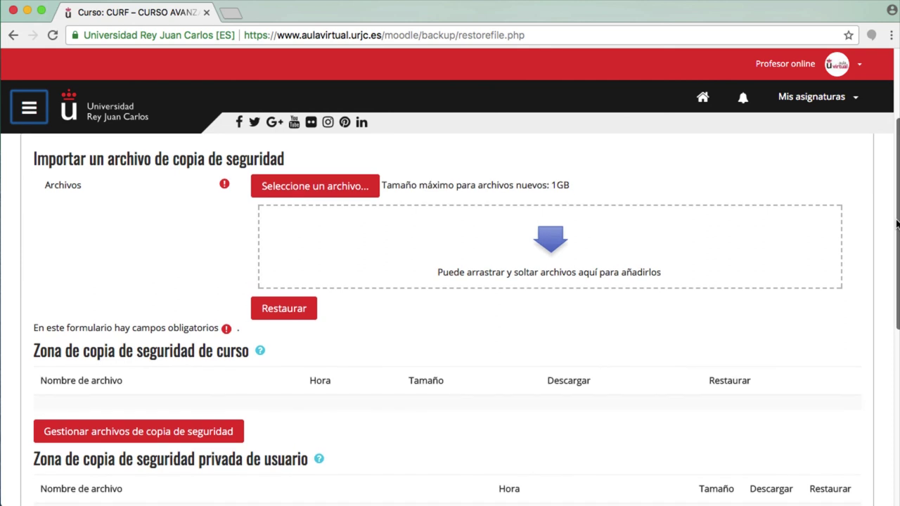
pyautogui.click(852, 171)
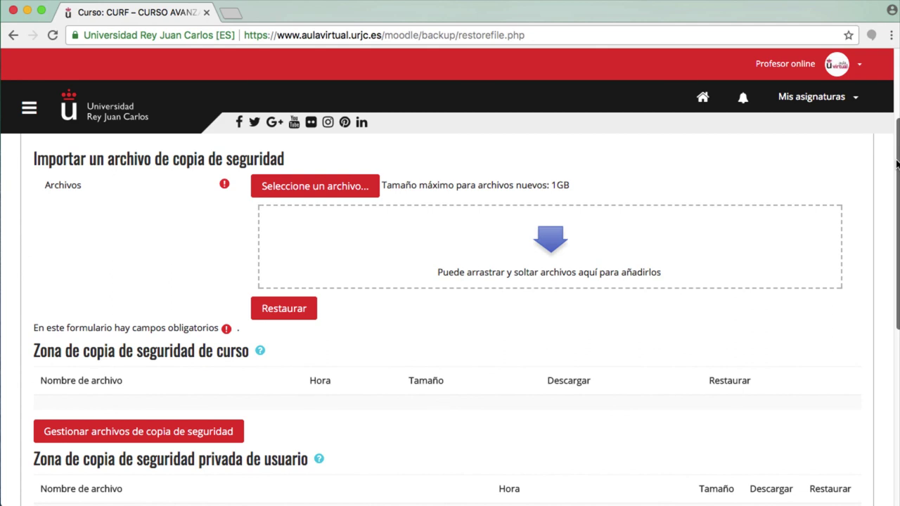
pyautogui.moveTo(897, 163); pyautogui.dragTo(895, 249)
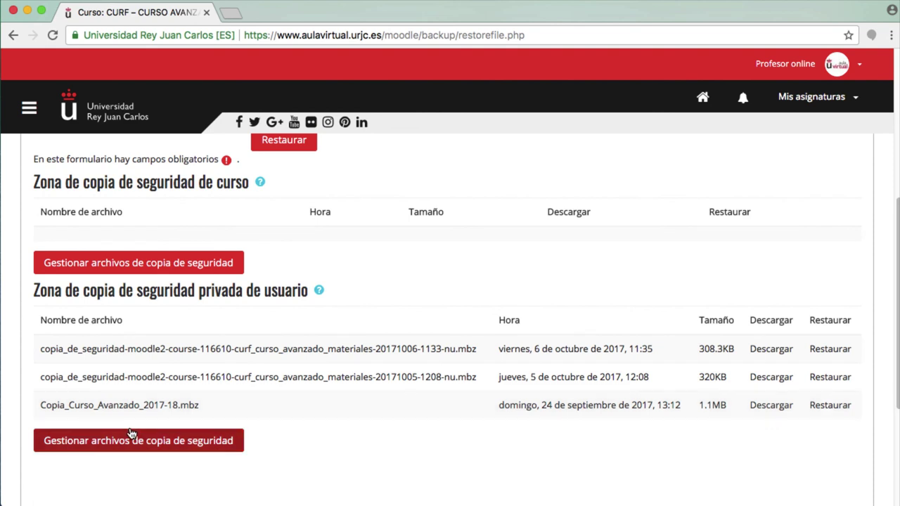